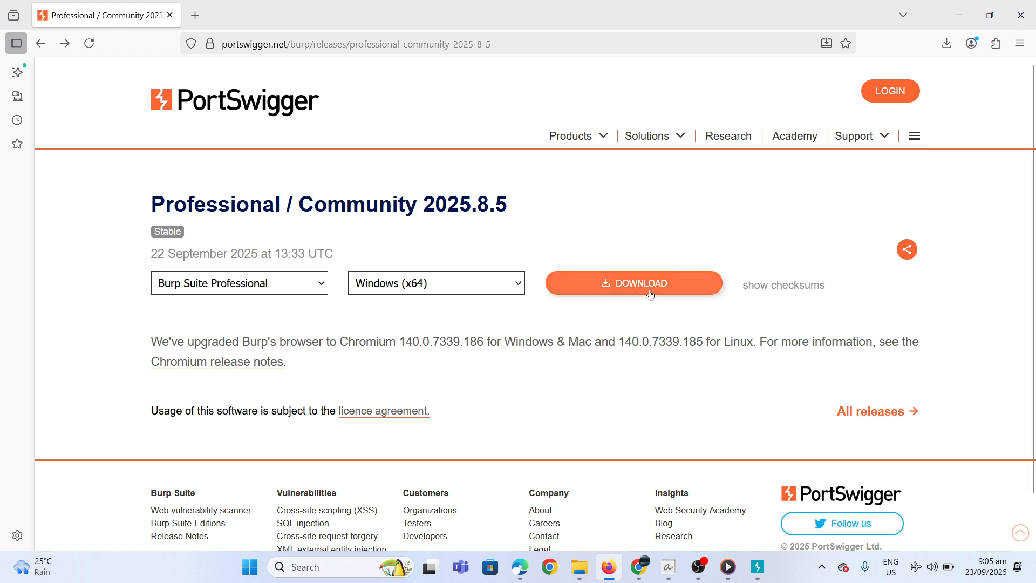
Download the Burp Suite Professional 2025.8.5 installer for Windows (x64) and check the download's progress
{"action": "left_click", "coordinate": [600, 286]}
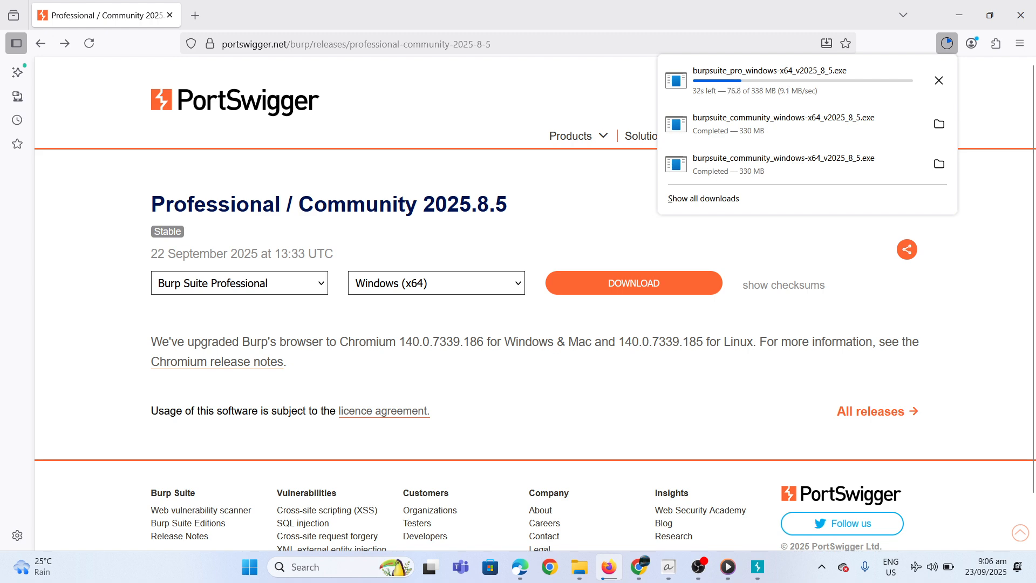
{"action": "triple_click", "coordinate": [310, 44]}
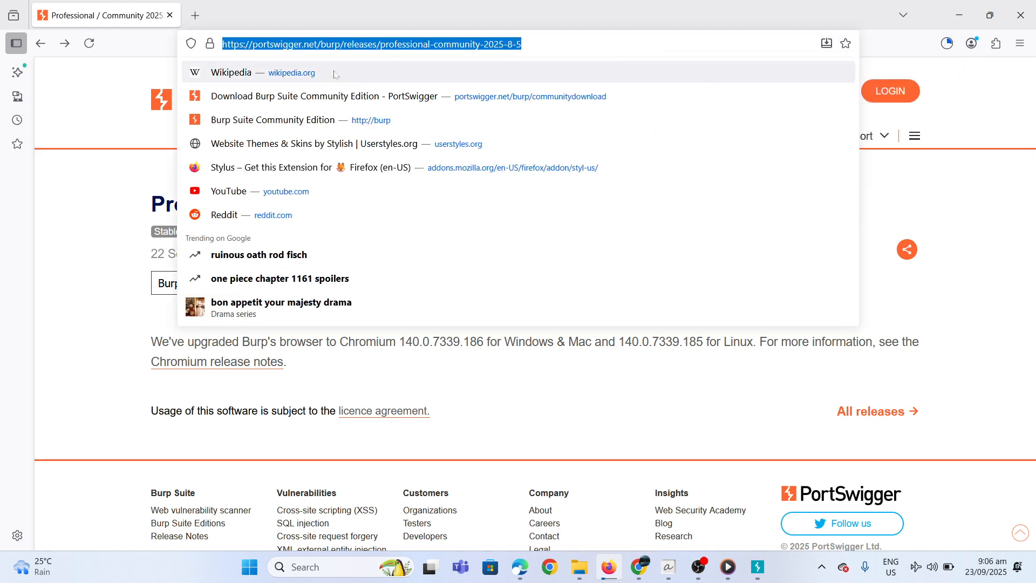
{"action": "left_click", "coordinate": [145, 201]}
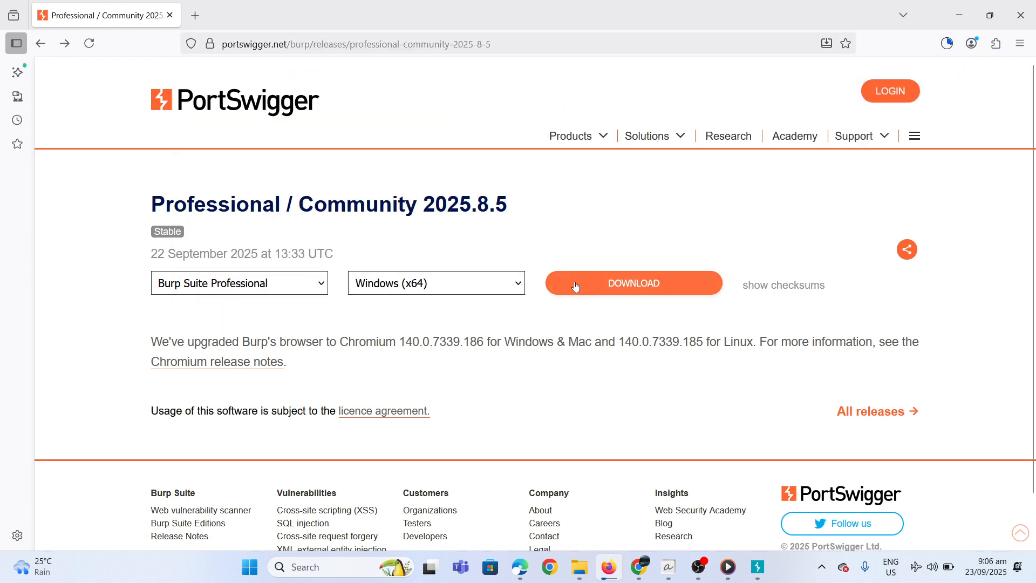
{"action": "left_click", "coordinate": [947, 43]}
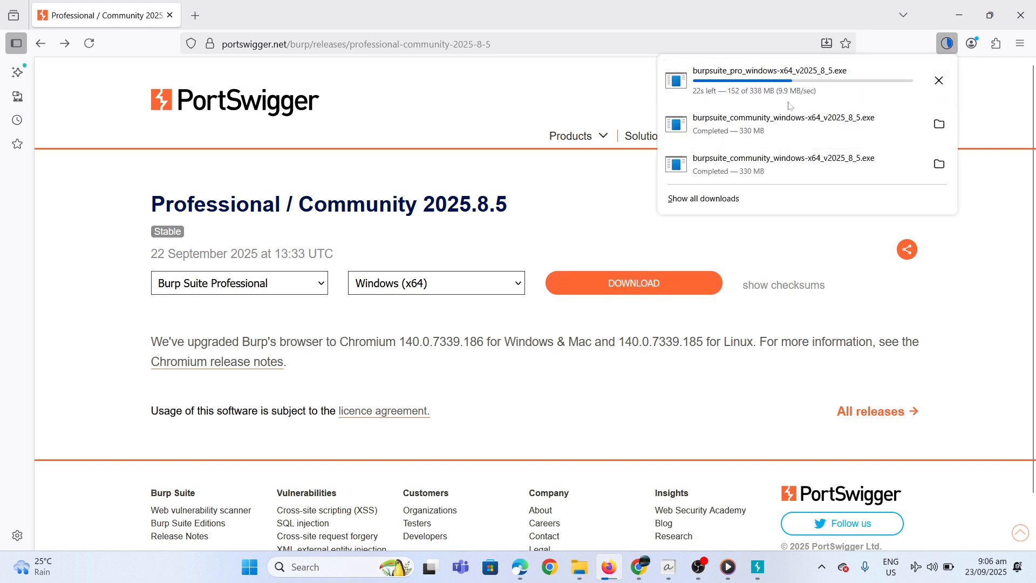
Finish the Burp Suite Community Edition setup wizard and launch the installed application
{"action": "left_click", "coordinate": [959, 15]}
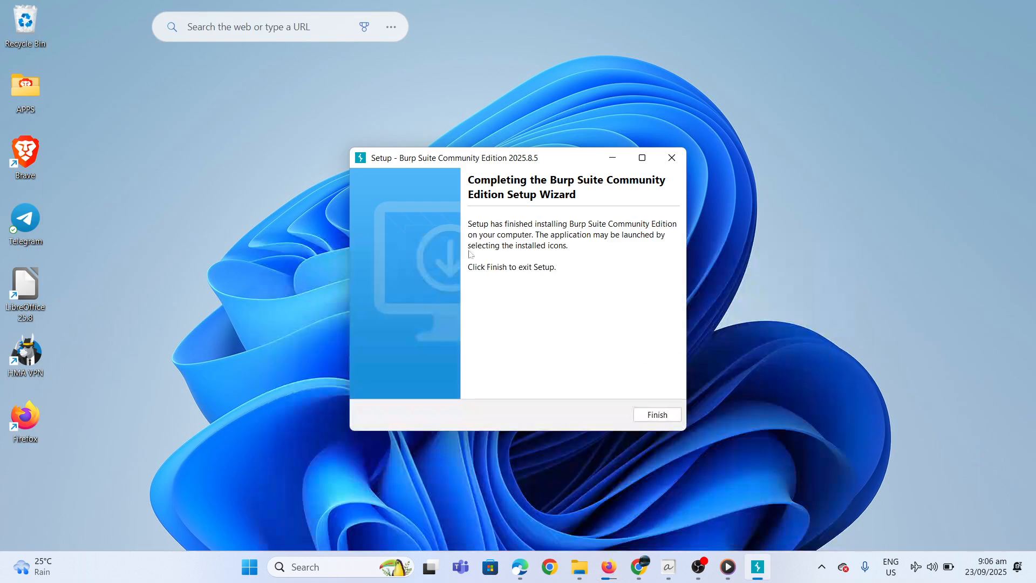
{"action": "left_click", "coordinate": [656, 414]}
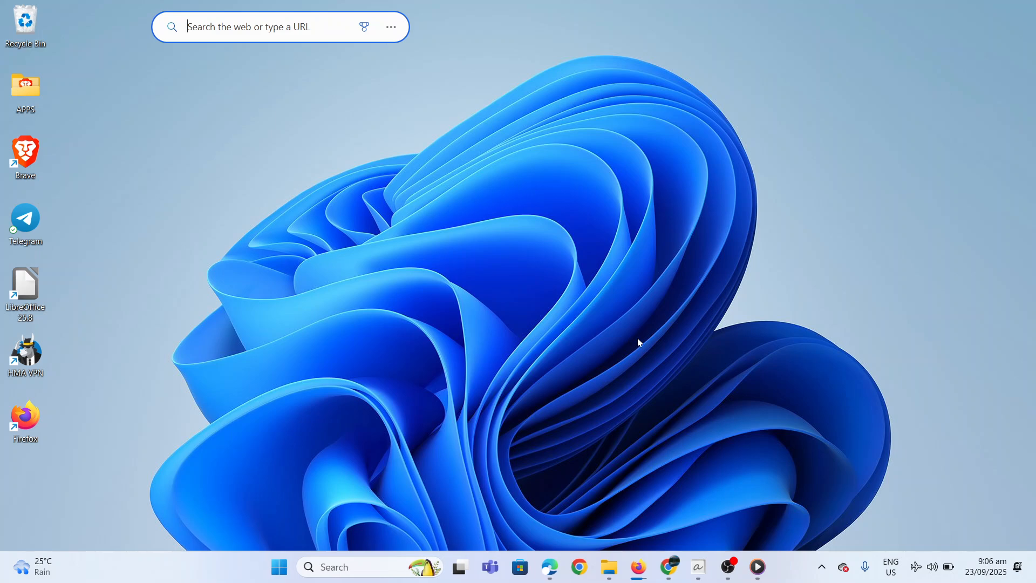
{"action": "left_click", "coordinate": [378, 561]}
{"action": "type", "text": "bu"}
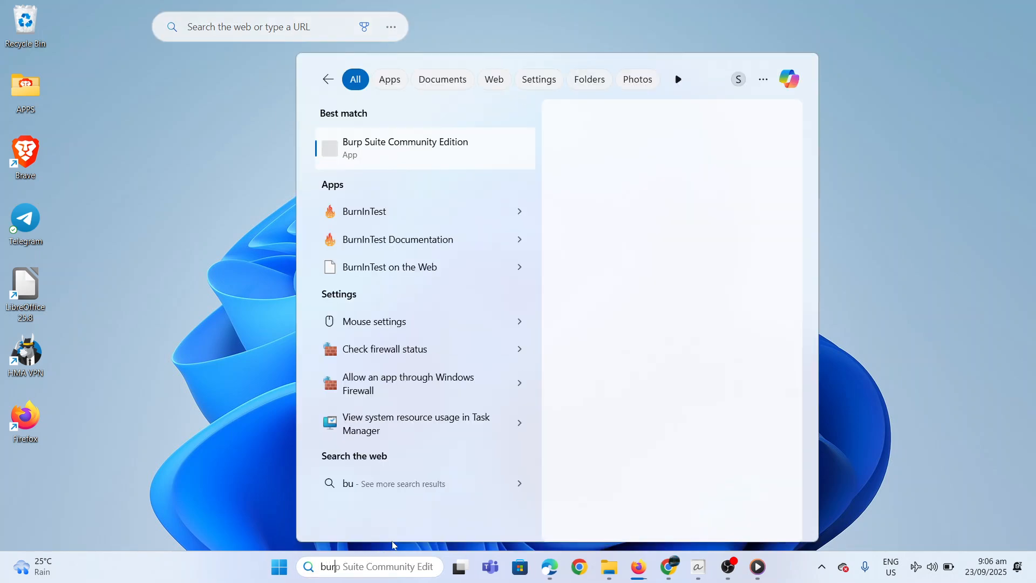
{"action": "type", "text": "r"}
{"action": "left_click", "coordinate": [413, 156]}
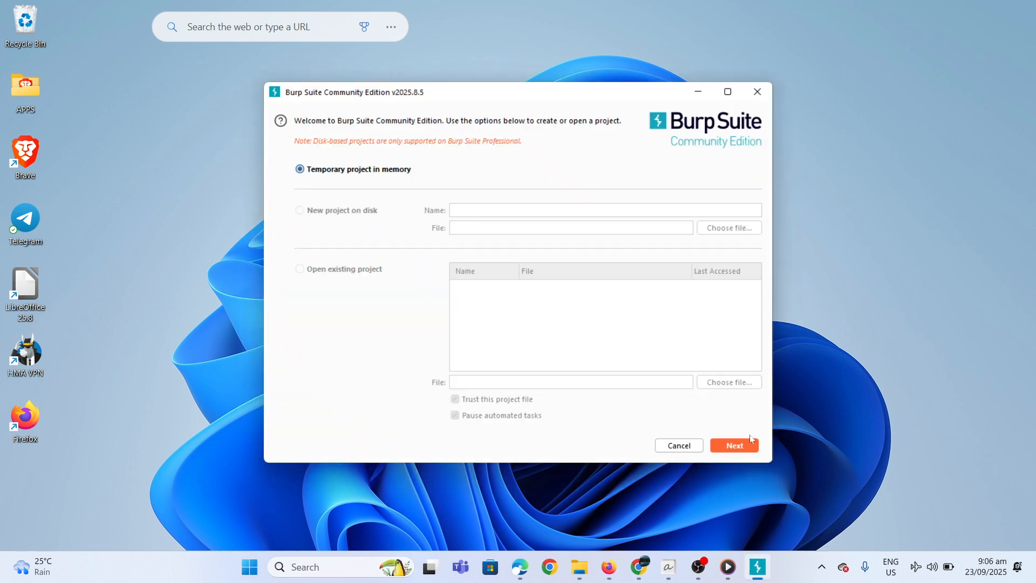
Start a temporary project in memory and, while it loads, open a new tab in Firefox
{"action": "left_click", "coordinate": [748, 446]}
{"action": "left_click", "coordinate": [734, 446]}
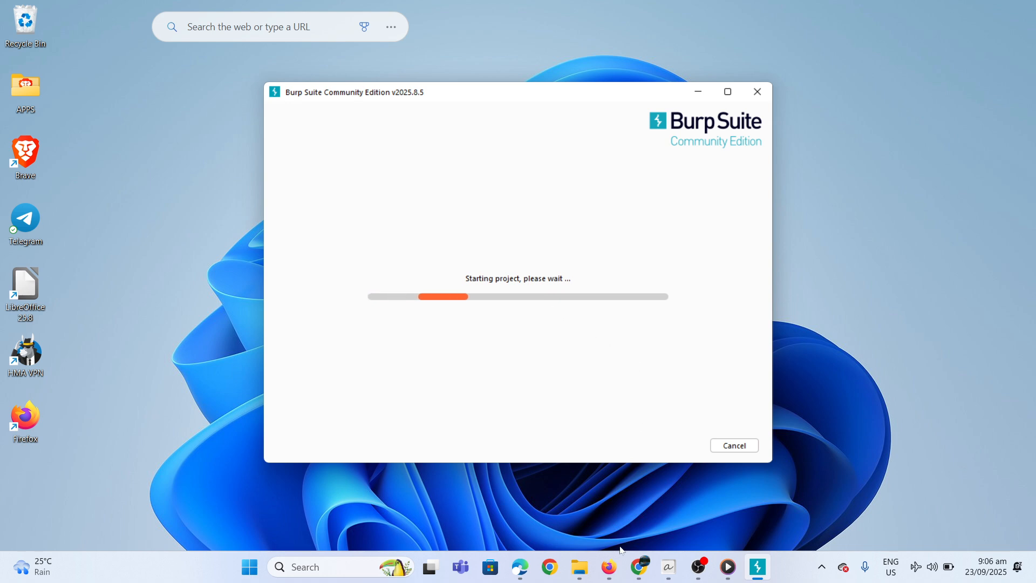
{"action": "left_click", "coordinate": [609, 566]}
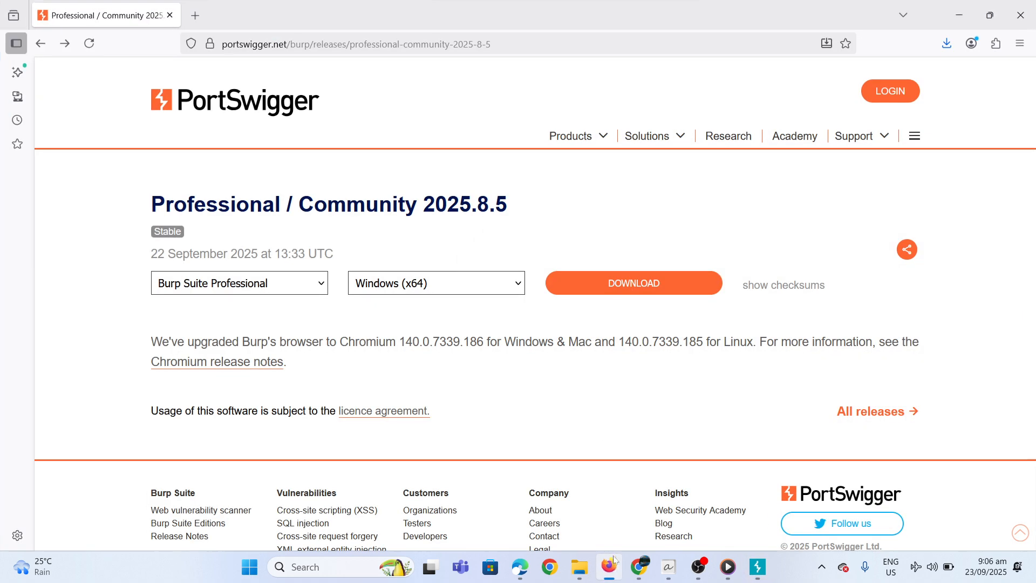
{"action": "left_click", "coordinate": [206, 25]}
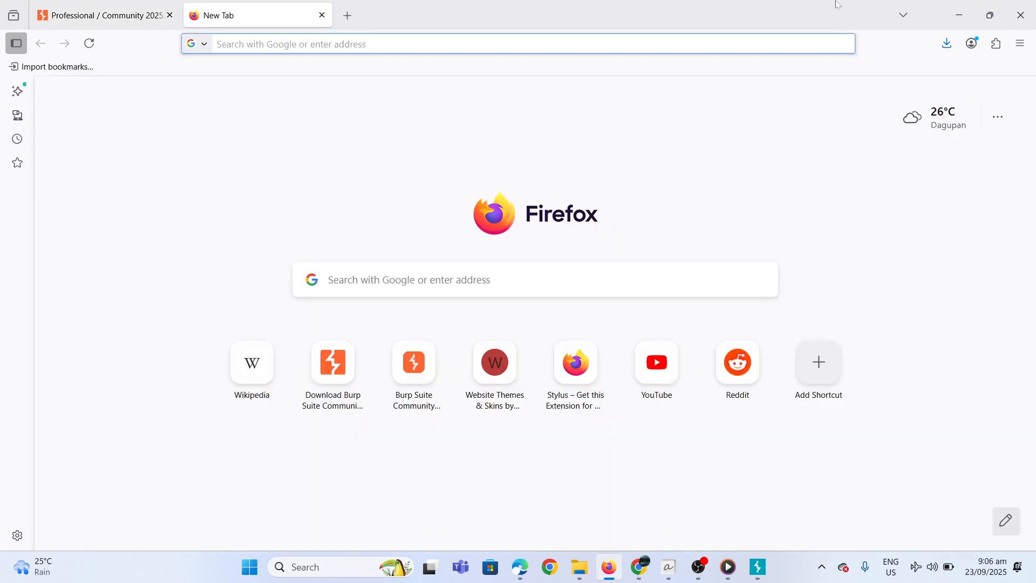
{"action": "left_click", "coordinate": [952, 23]}
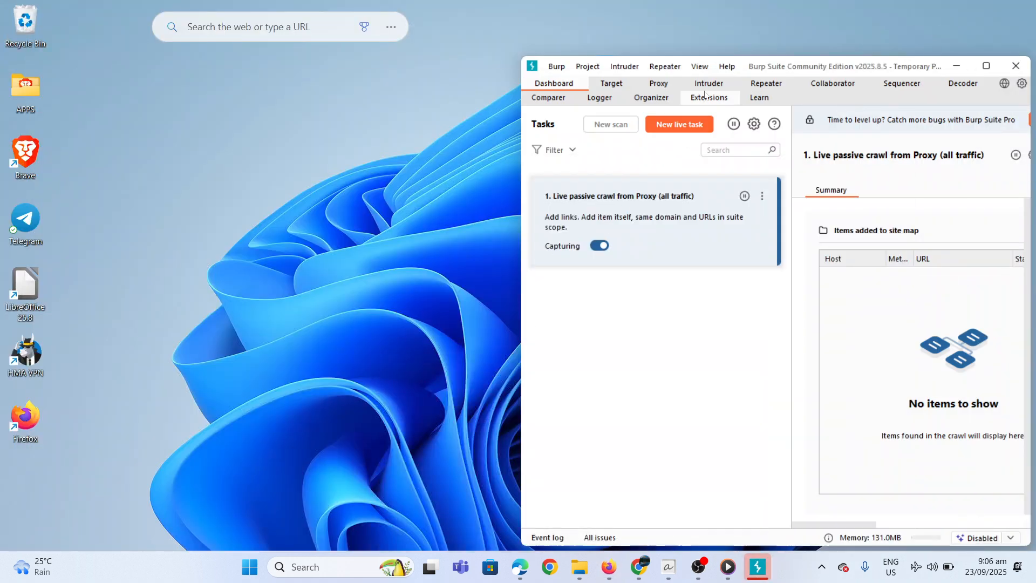
Open Burp's proxy settings and examine the interface address and port of the running proxy listener
{"action": "left_click", "coordinate": [658, 85]}
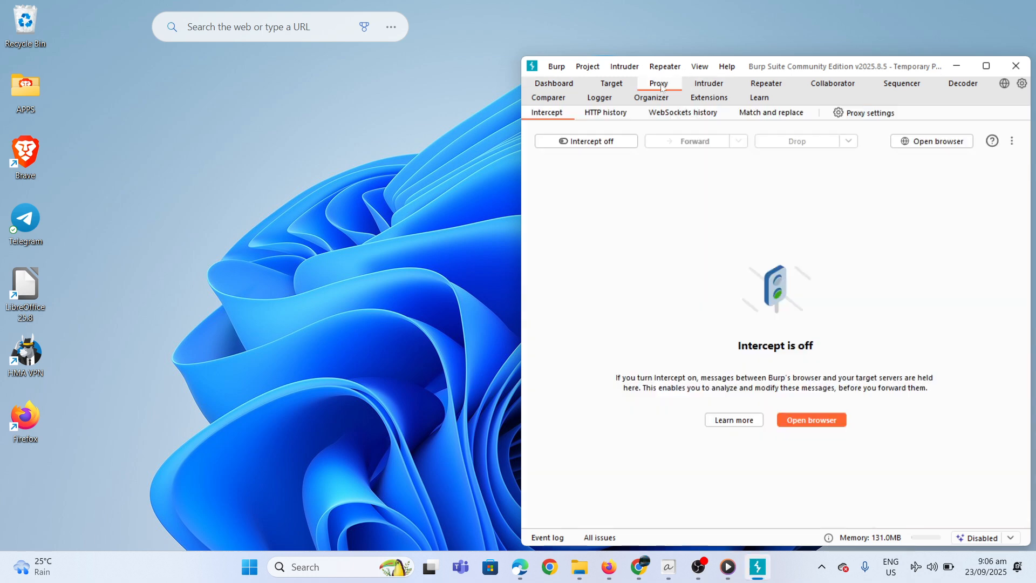
{"action": "left_click", "coordinate": [839, 113]}
{"action": "left_click", "coordinate": [581, 171]}
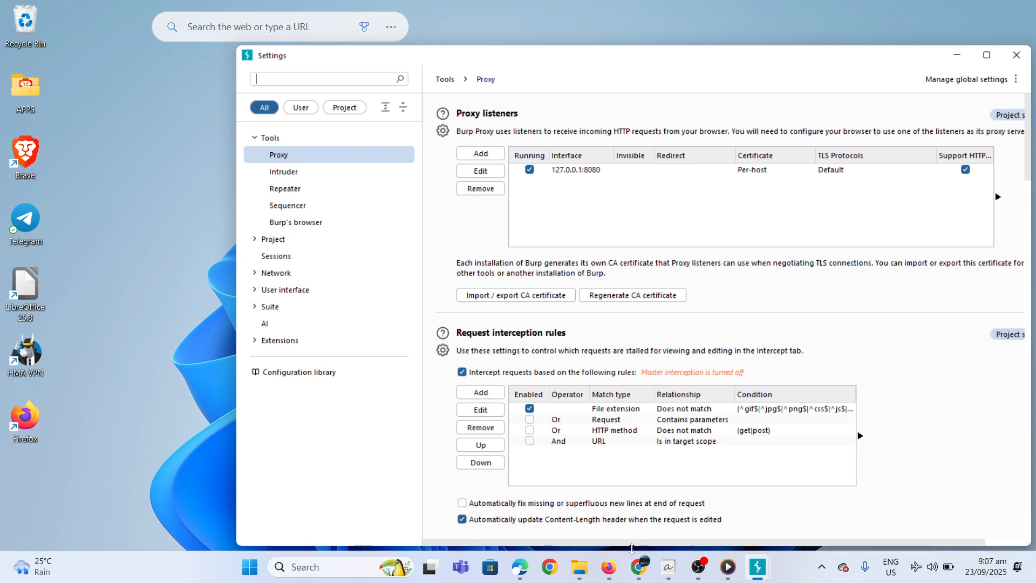
Switch to Firefox and search its add-ons for FoxyProxy Standard
{"action": "left_click", "coordinate": [610, 567]}
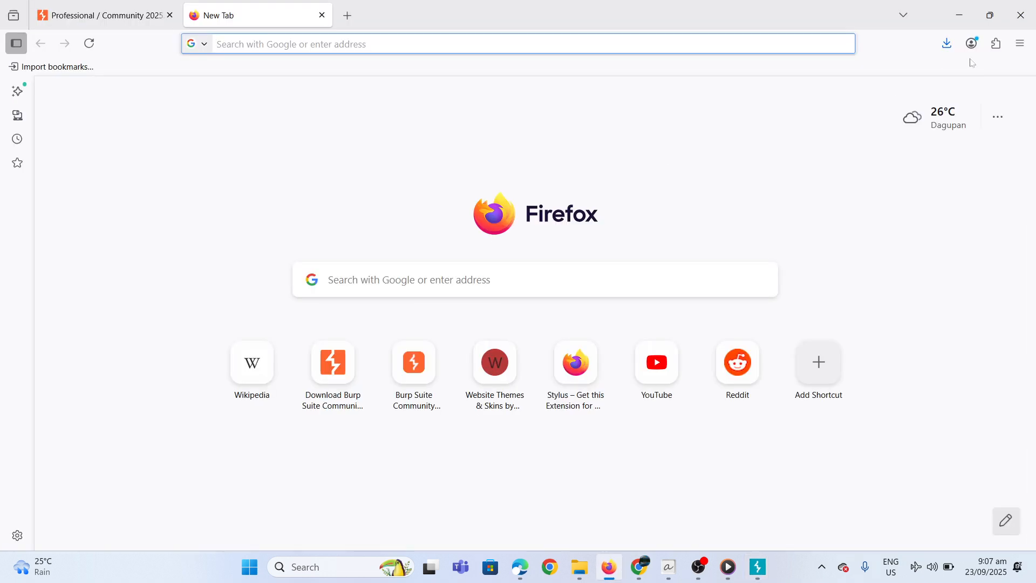
{"action": "left_click", "coordinate": [1021, 46]}
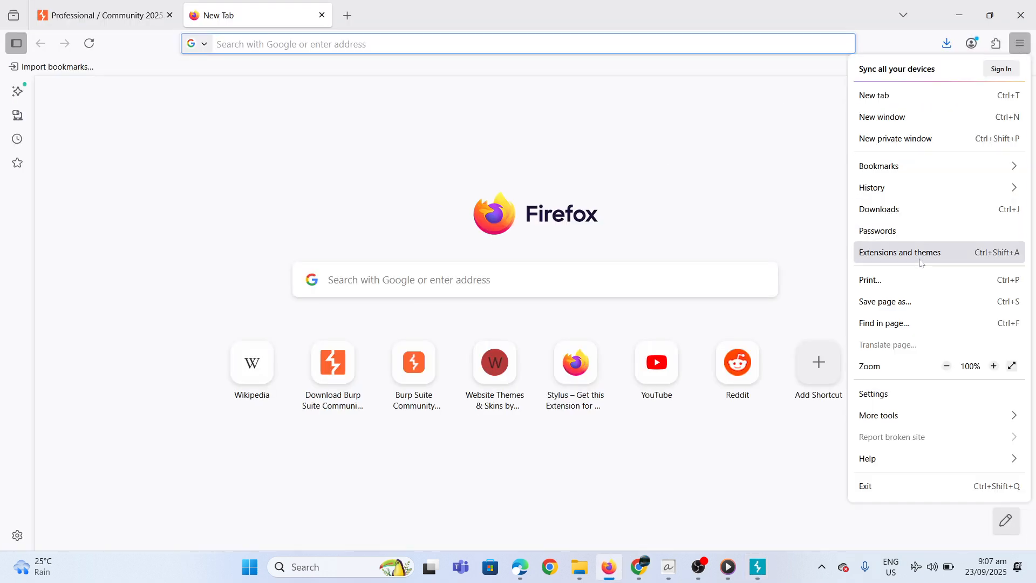
{"action": "left_click", "coordinate": [898, 251]}
{"action": "left_click", "coordinate": [564, 82]}
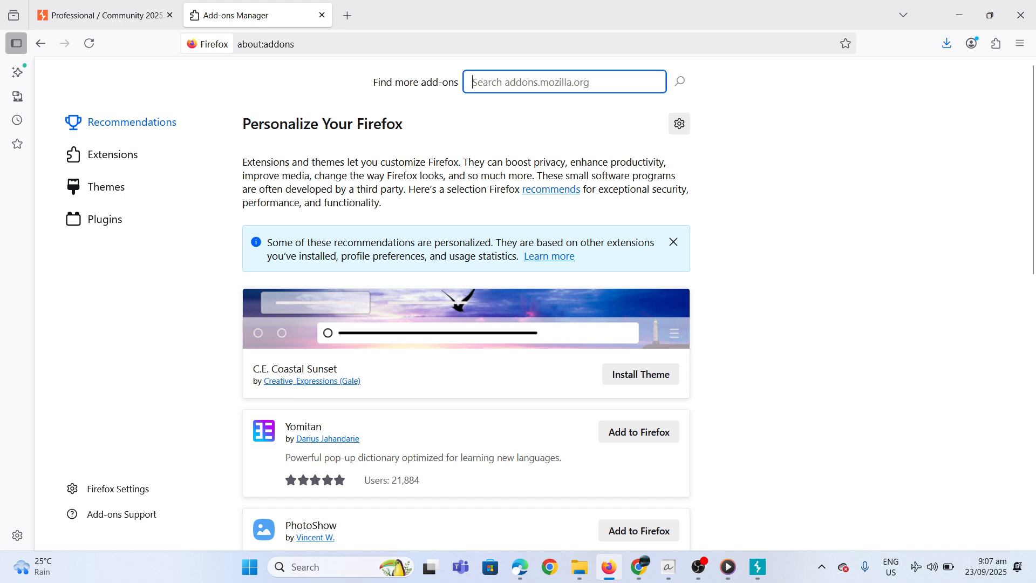
{"action": "type", "text": "FoxyProxy Standard."}
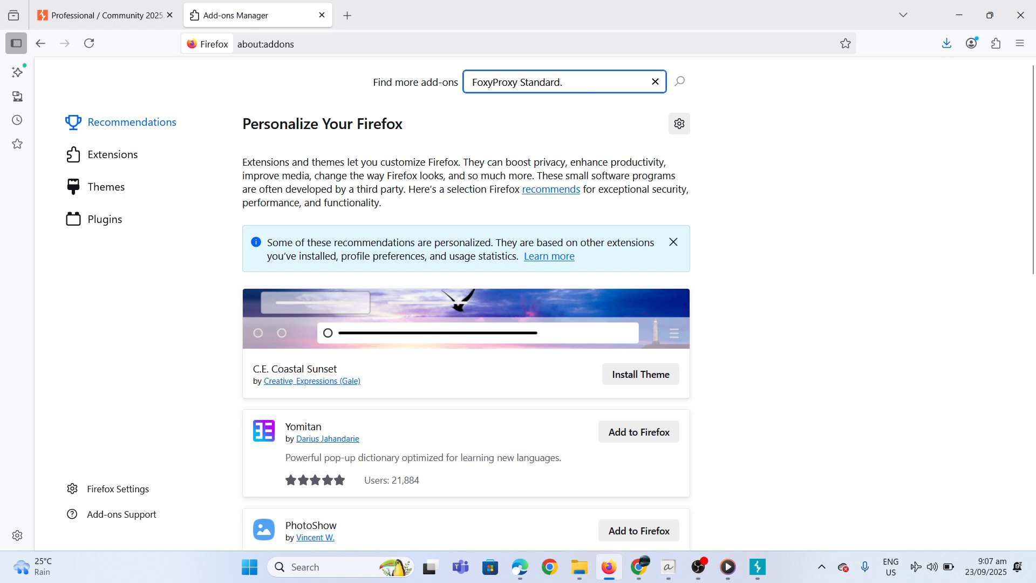
{"action": "key", "text": "BackSpace"}
{"action": "key", "text": "Return"}
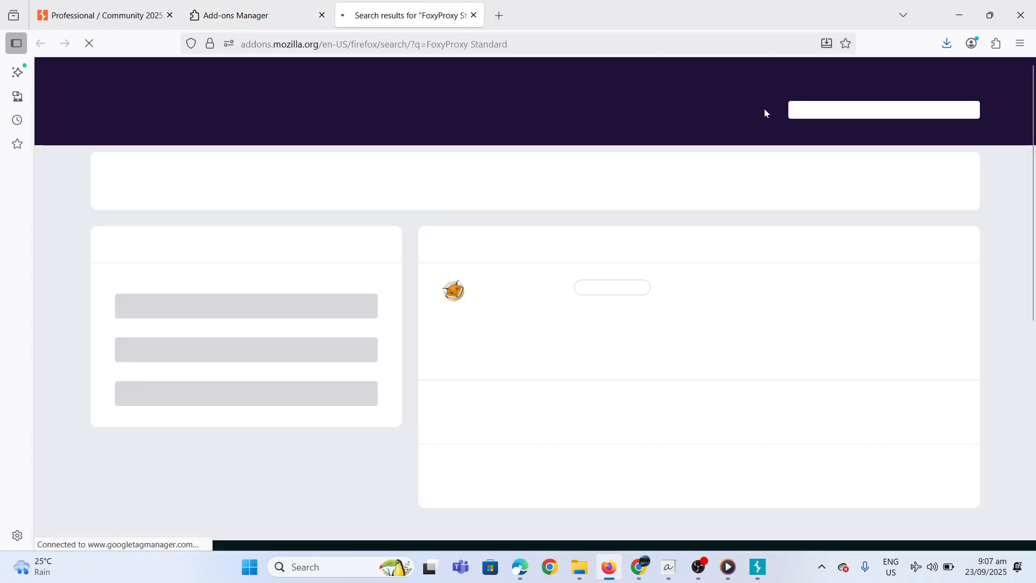
Add the FoxyProxy Standard extension to Firefox and accept the installation notice
{"action": "left_click", "coordinate": [545, 288]}
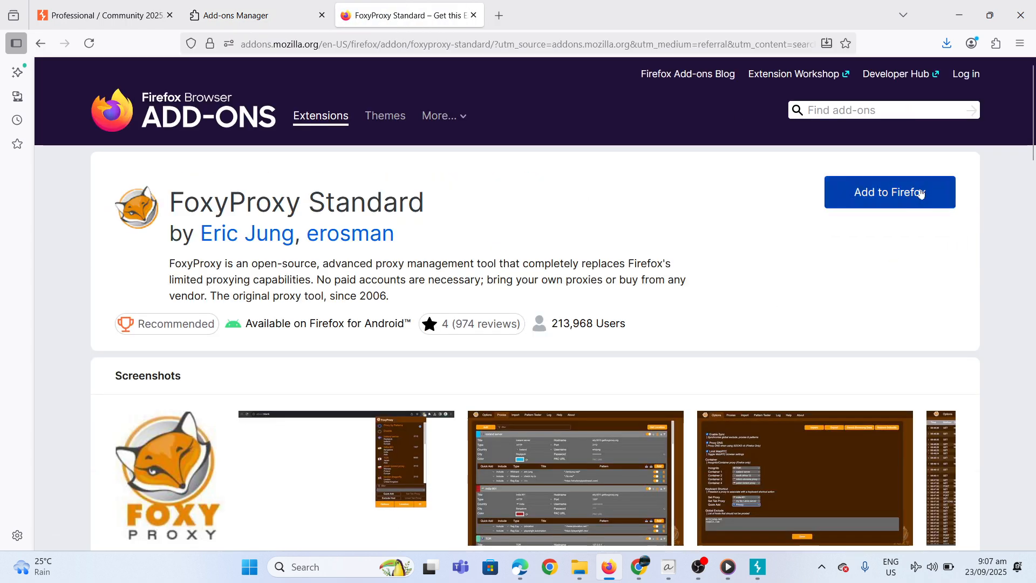
{"action": "left_click", "coordinate": [933, 232]}
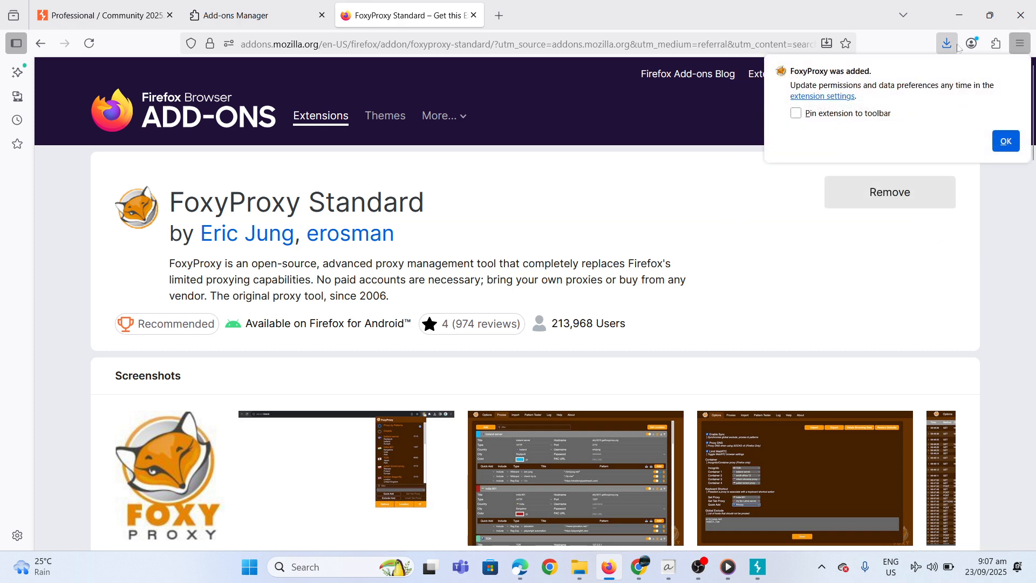
{"action": "left_click", "coordinate": [1006, 140]}
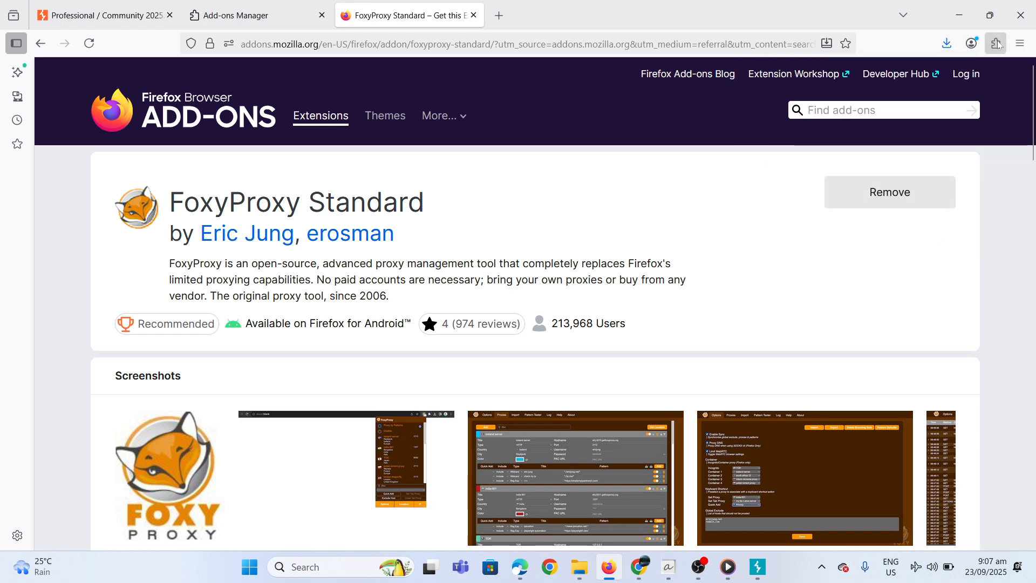
Open the FoxyProxy extension's options, accept the private browsing notice, and show its list of proxies
{"action": "left_click", "coordinate": [996, 43]}
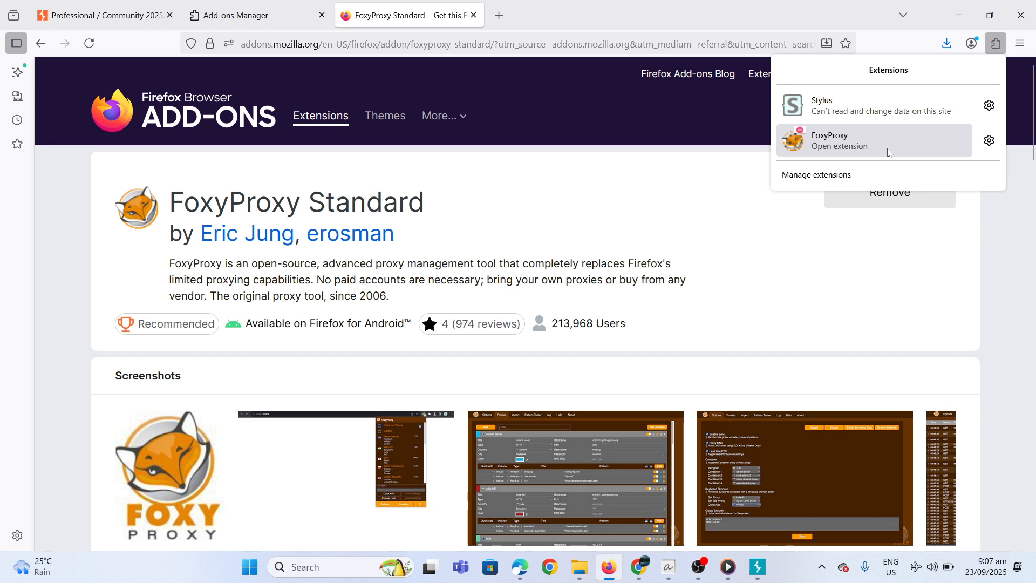
{"action": "left_click", "coordinate": [857, 149]}
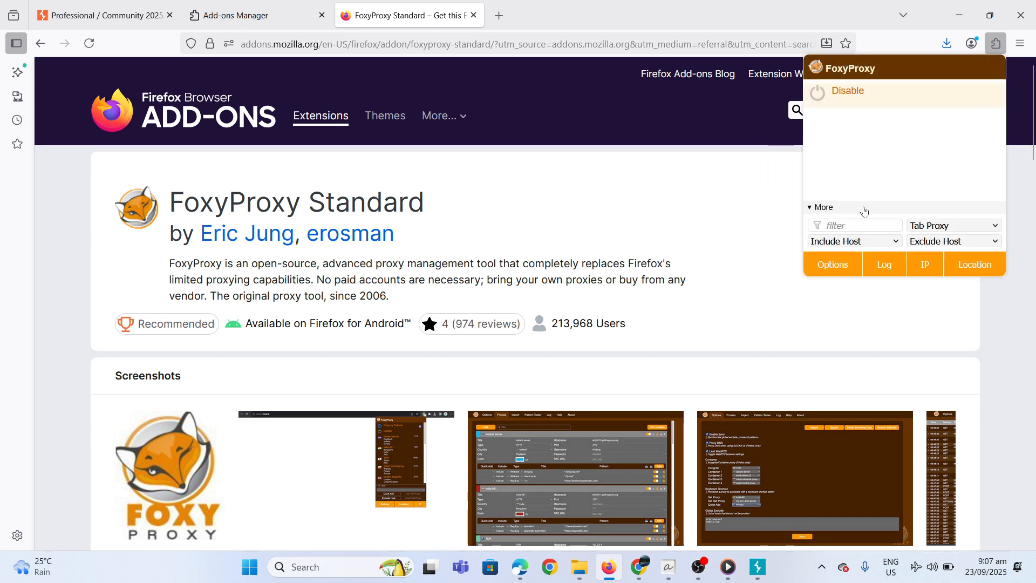
{"action": "left_click", "coordinate": [831, 266]}
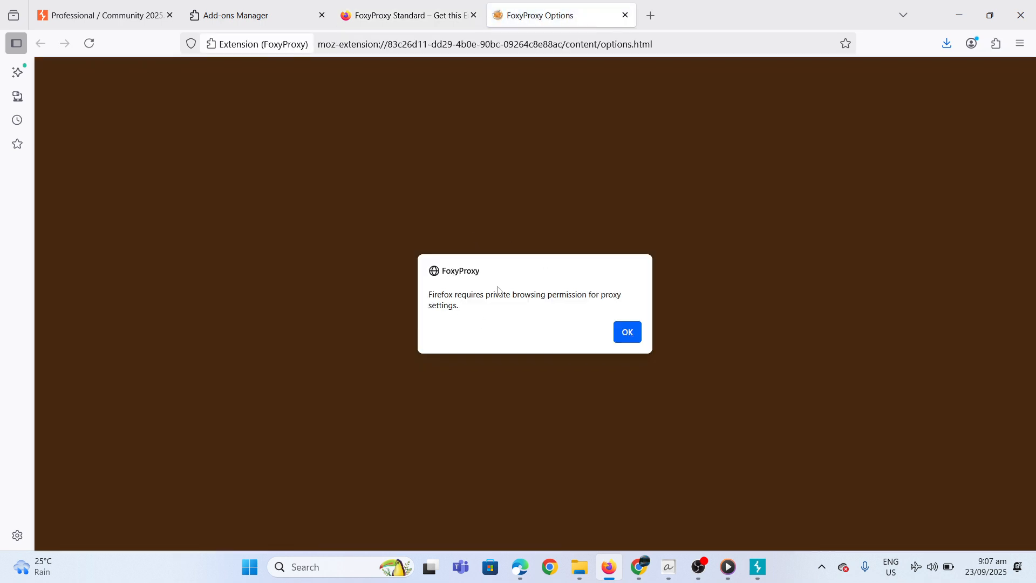
{"action": "left_click", "coordinate": [626, 329]}
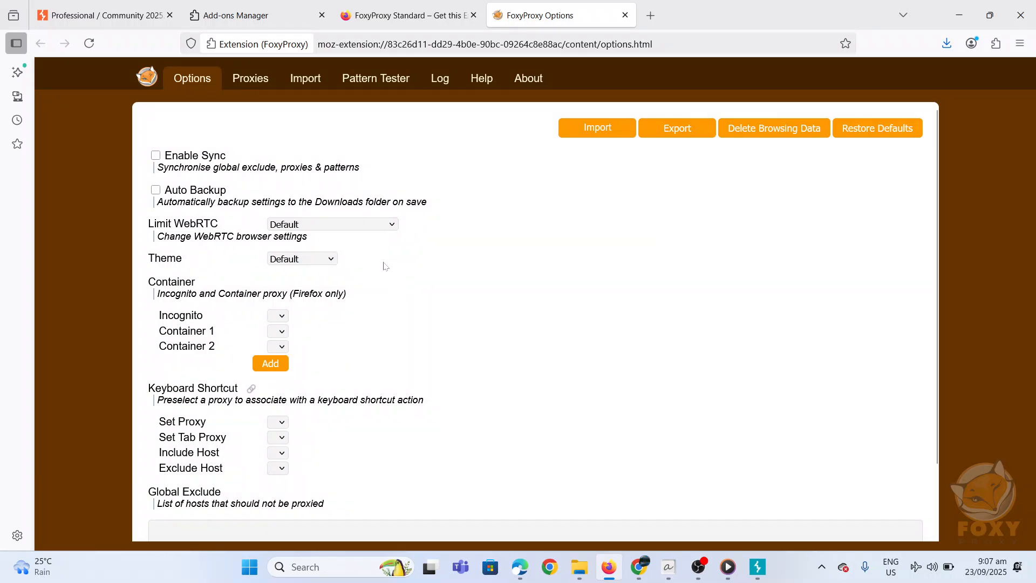
{"action": "left_click", "coordinate": [301, 87]}
{"action": "left_click", "coordinate": [259, 83]}
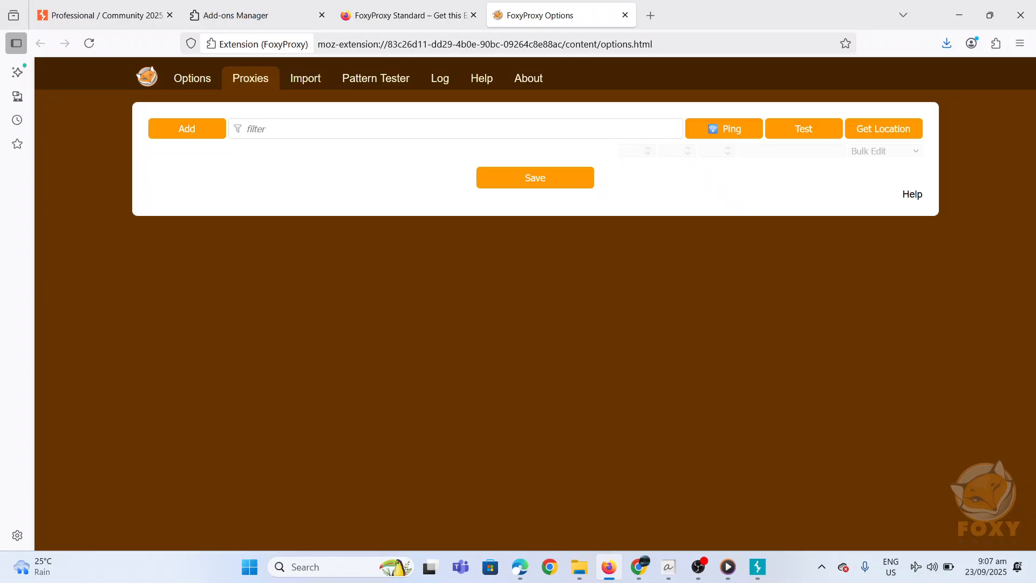
Add and save an HTTP proxy titled Burp with hostname 127.0.0.1 and port 8080
{"action": "left_click", "coordinate": [189, 128]}
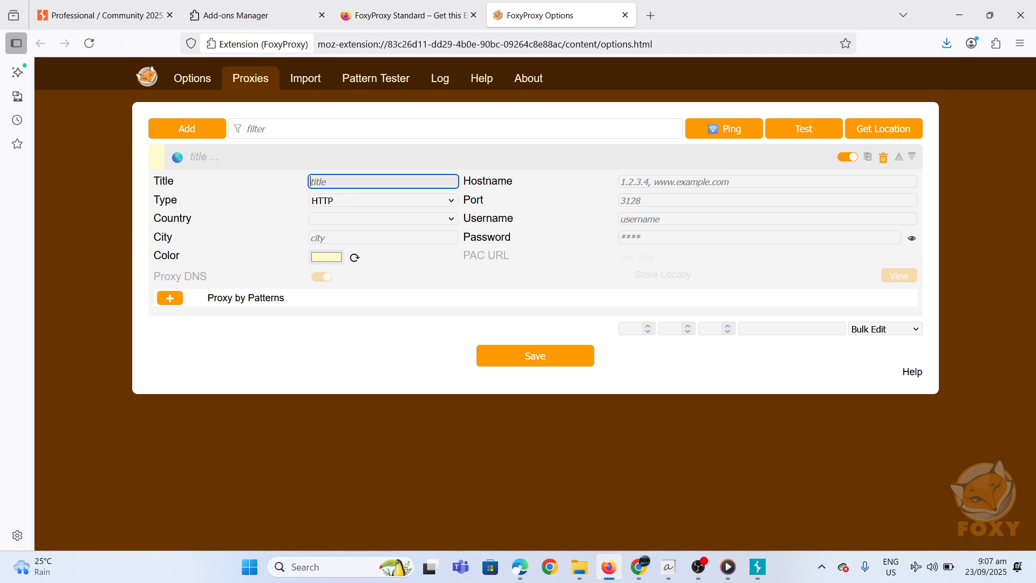
{"action": "type", "text": "Burp"}
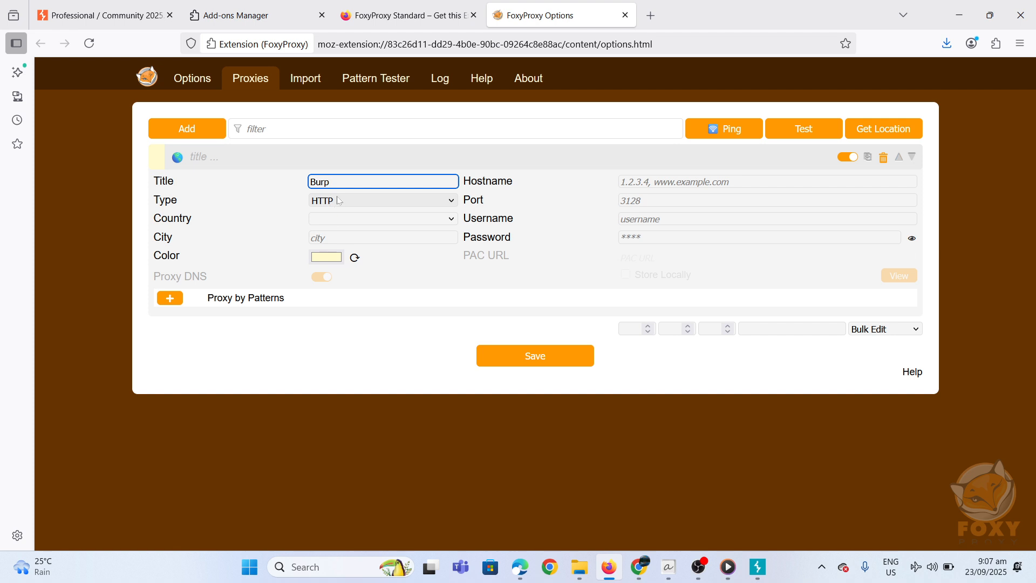
{"action": "left_click", "coordinate": [621, 181]}
{"action": "type", "text": "127.0.0.1"}
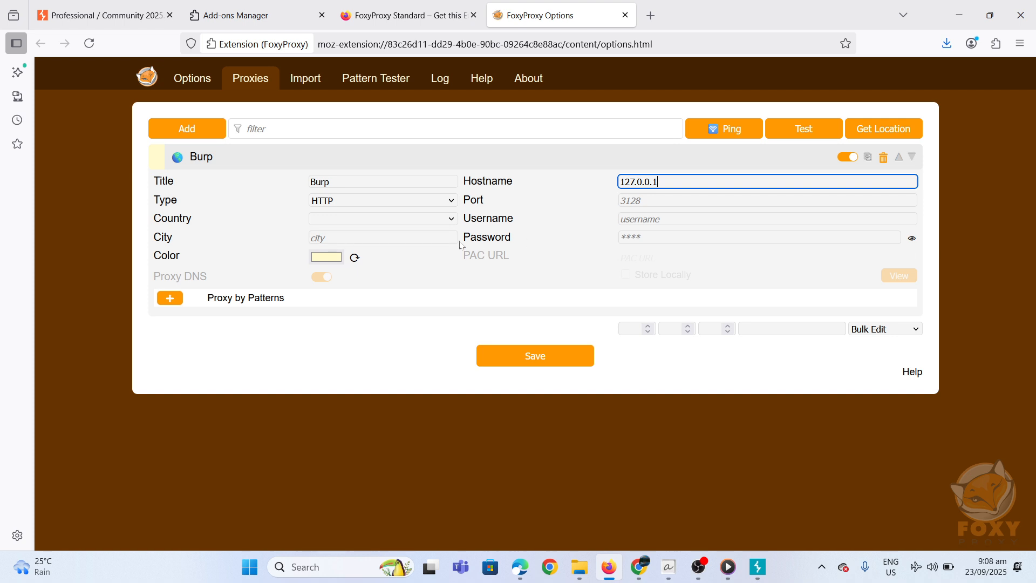
{"action": "left_click", "coordinate": [634, 200]}
{"action": "type", "text": "8080"}
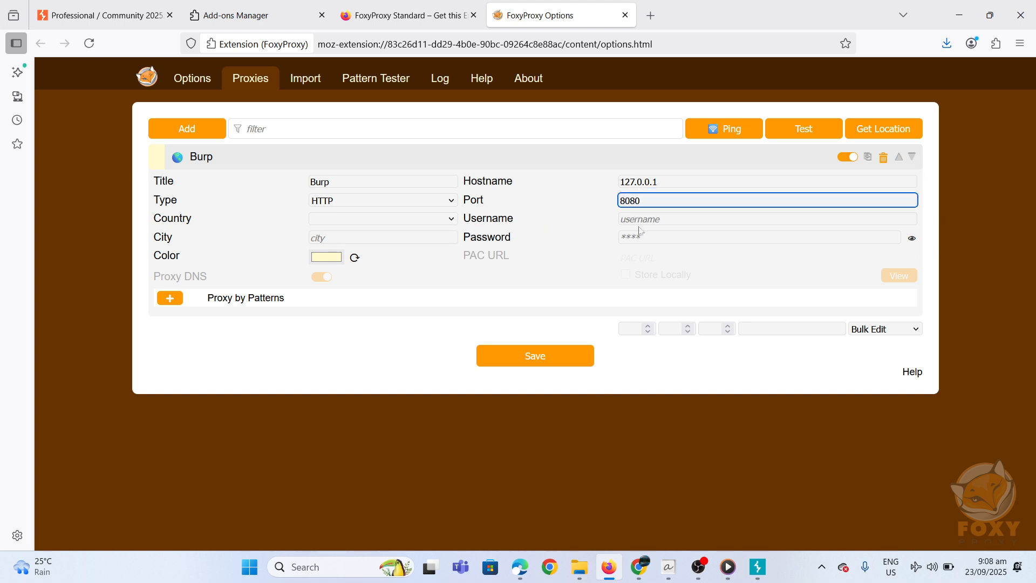
{"action": "left_click", "coordinate": [548, 353]}
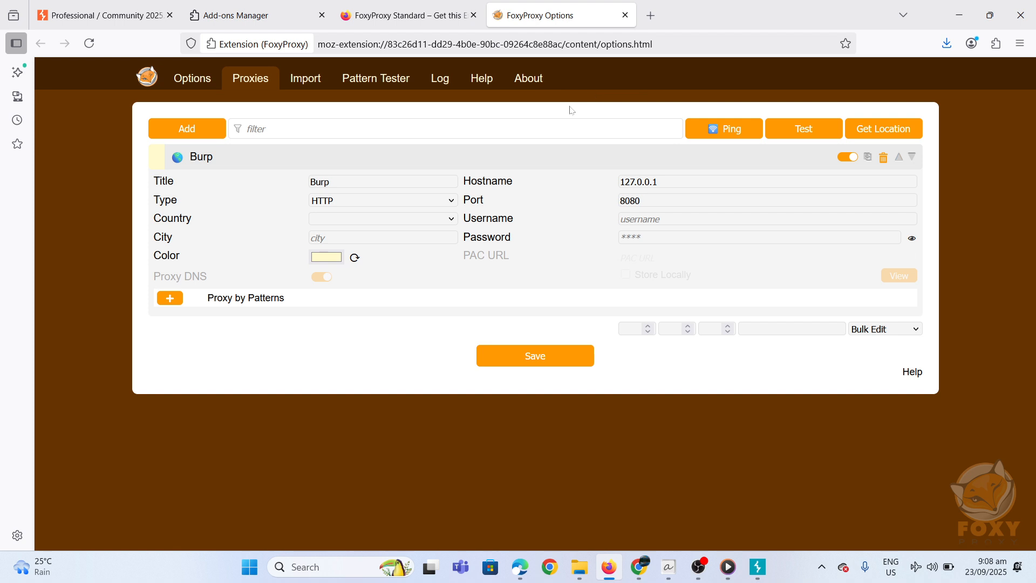
{"action": "left_click", "coordinate": [652, 14]}
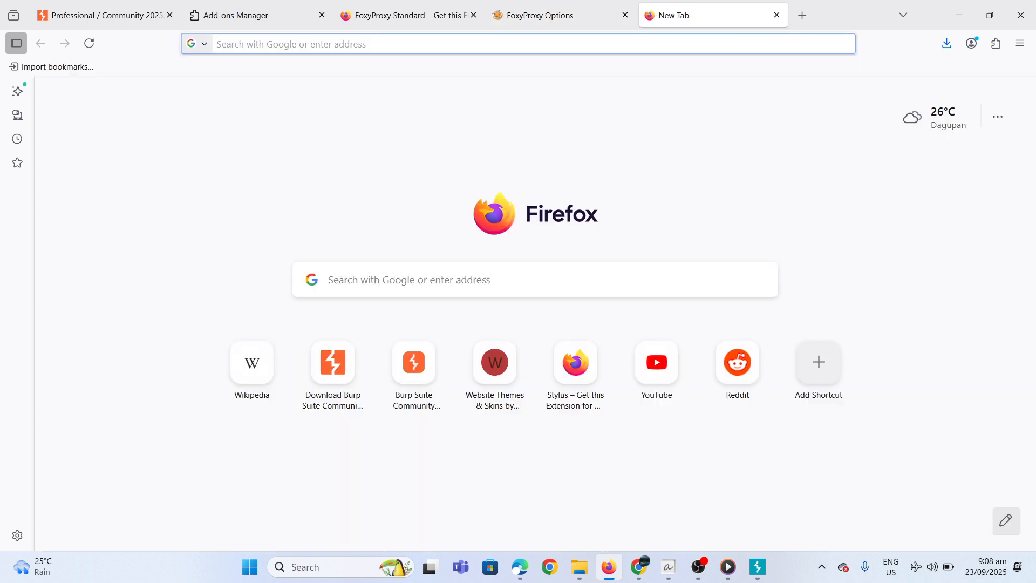
{"action": "type", "text": "http://burp"}
{"action": "key", "text": "Return"}
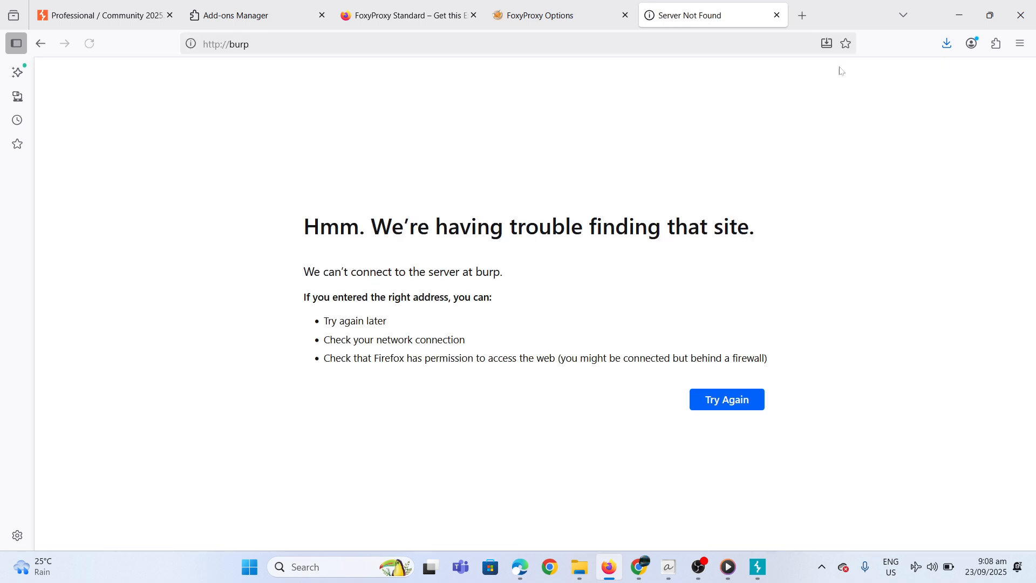
{"action": "left_click", "coordinate": [674, 278]}
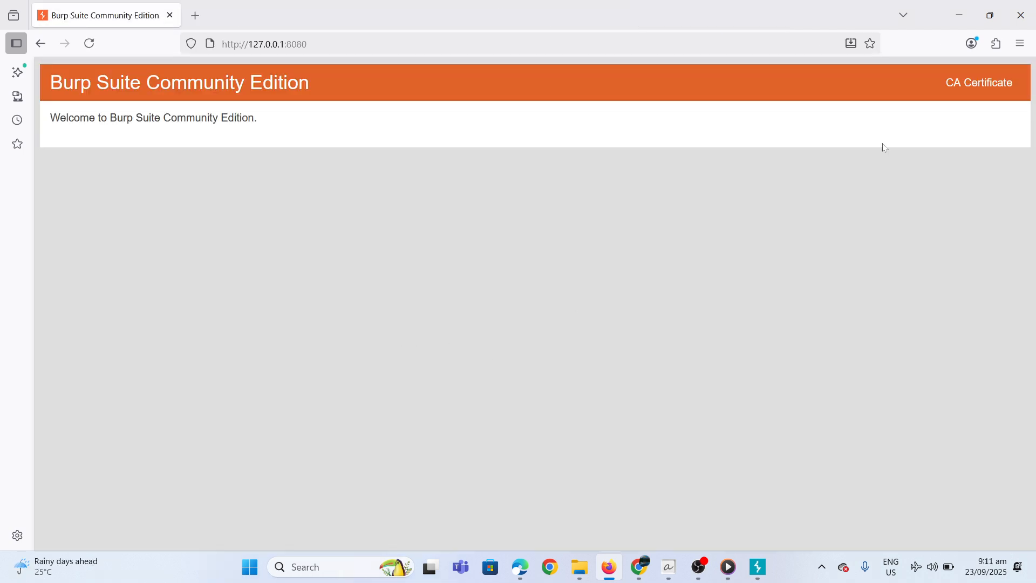
{"action": "left_click", "coordinate": [305, 39]}
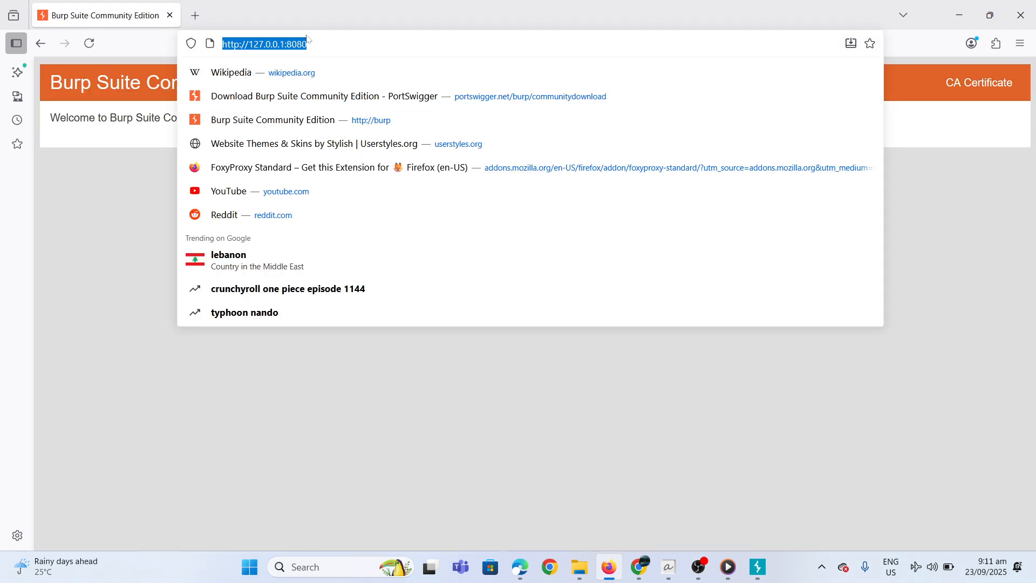
{"action": "left_click", "coordinate": [356, 388]}
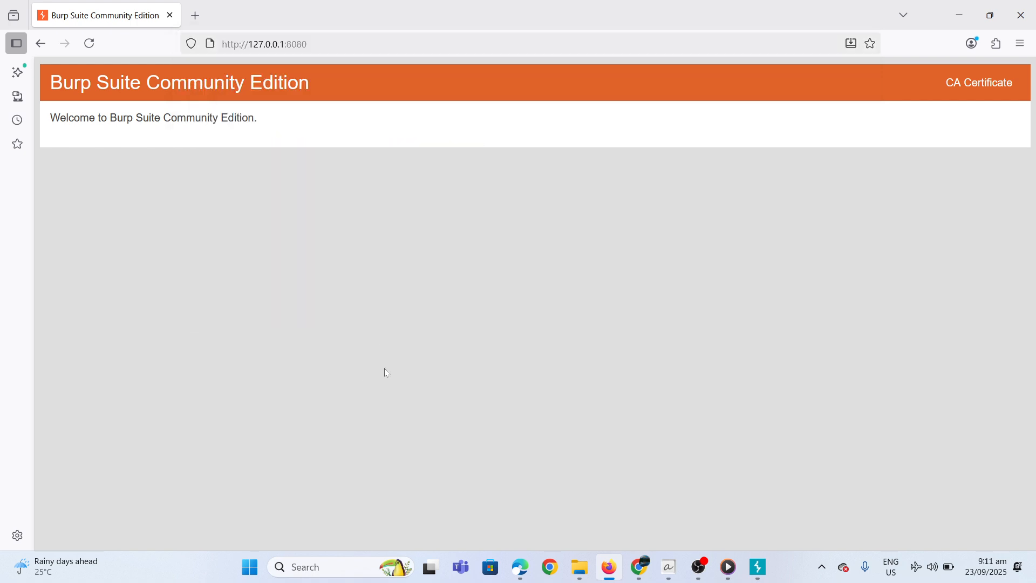
{"action": "left_click", "coordinate": [976, 82]}
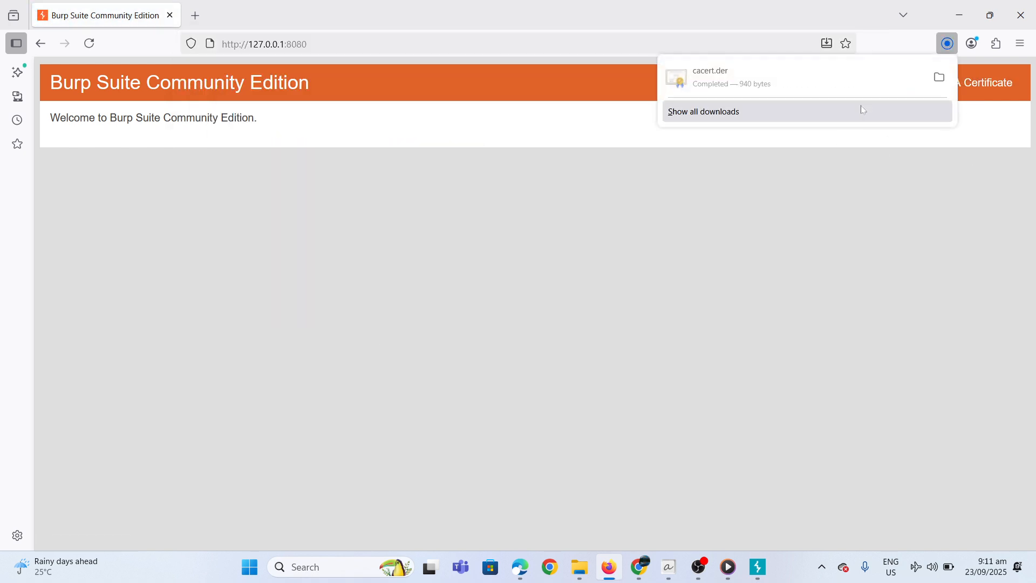
{"action": "left_click", "coordinate": [775, 136]}
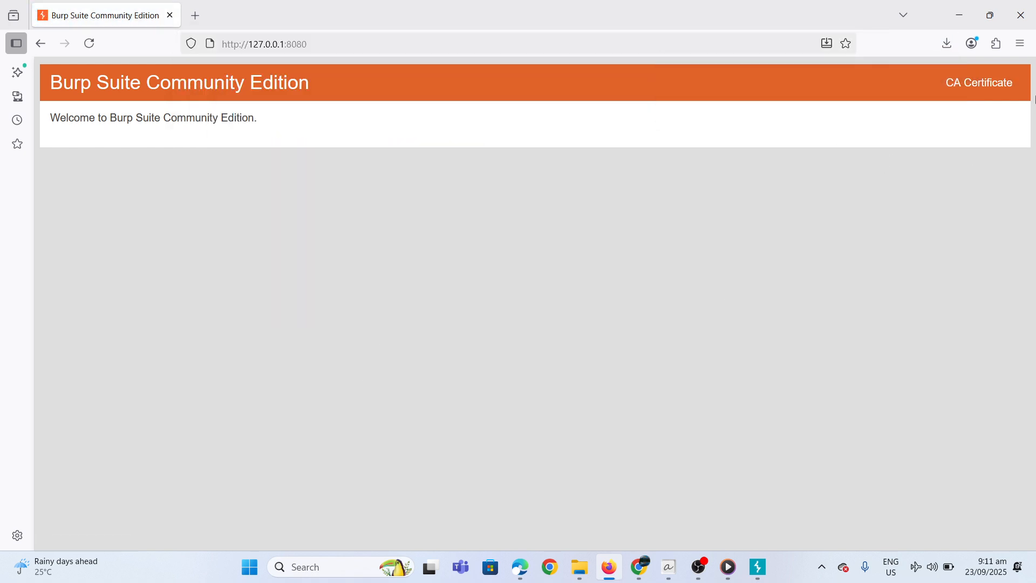
Find the Certificates section in Firefox's Privacy & Security settings, view the certificate authorities, and close the Certificate Manager
{"action": "left_click", "coordinate": [1021, 45]}
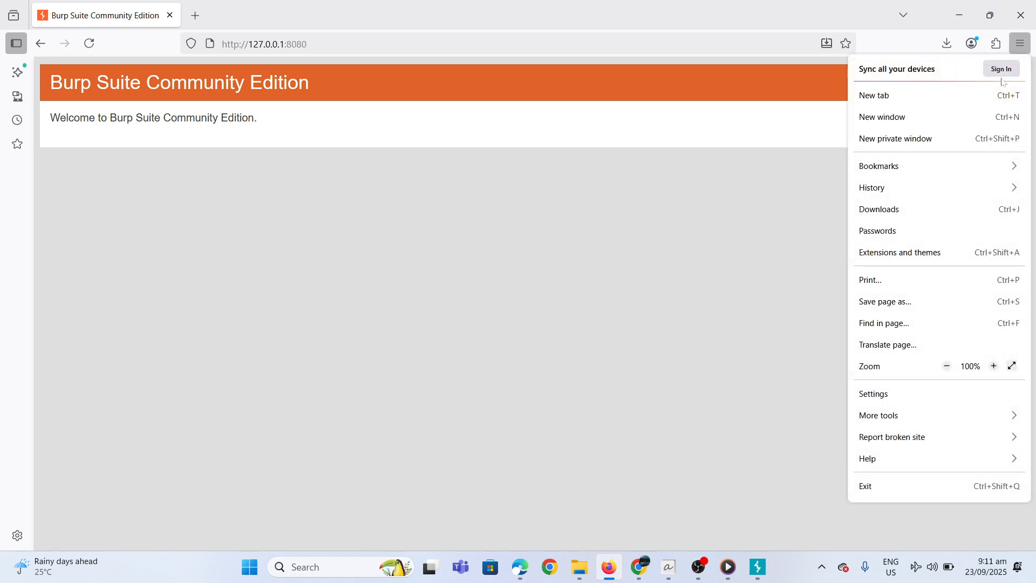
{"action": "left_click", "coordinate": [884, 403]}
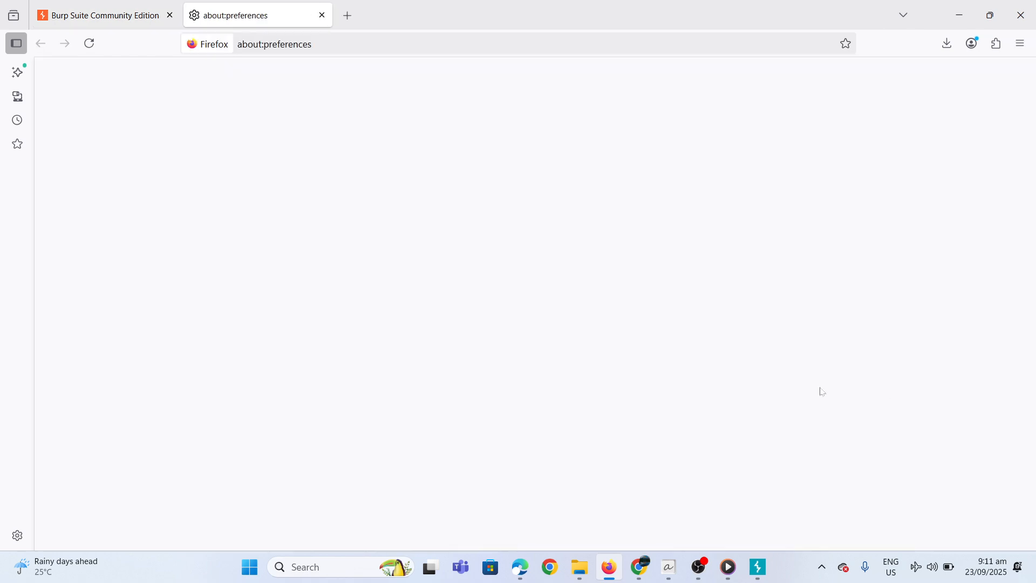
{"action": "left_click", "coordinate": [174, 232]}
{"action": "scroll", "coordinate": [298, 340], "scroll_direction": "down", "scroll_amount": 15}
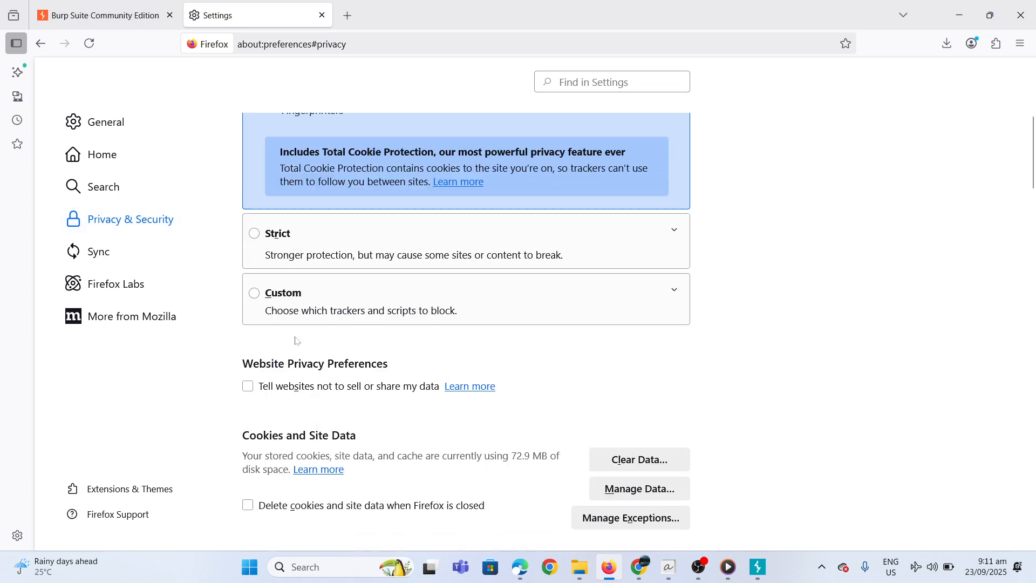
{"action": "scroll", "coordinate": [299, 340], "scroll_direction": "down", "scroll_amount": 8}
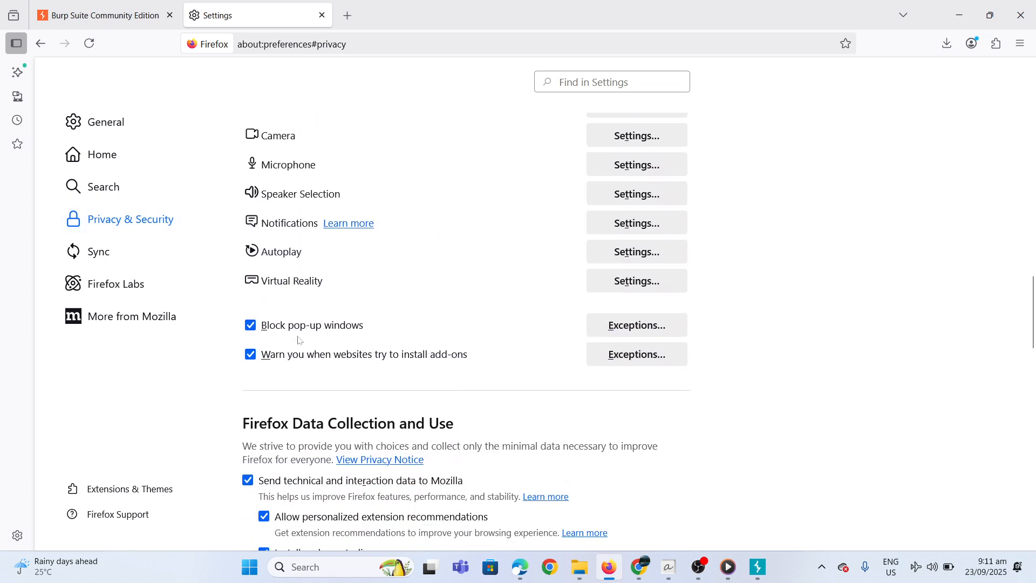
{"action": "scroll", "coordinate": [298, 340], "scroll_direction": "up", "scroll_amount": 2}
{"action": "scroll", "coordinate": [300, 340], "scroll_direction": "down", "scroll_amount": 4}
{"action": "scroll", "coordinate": [299, 340], "scroll_direction": "down", "scroll_amount": 4}
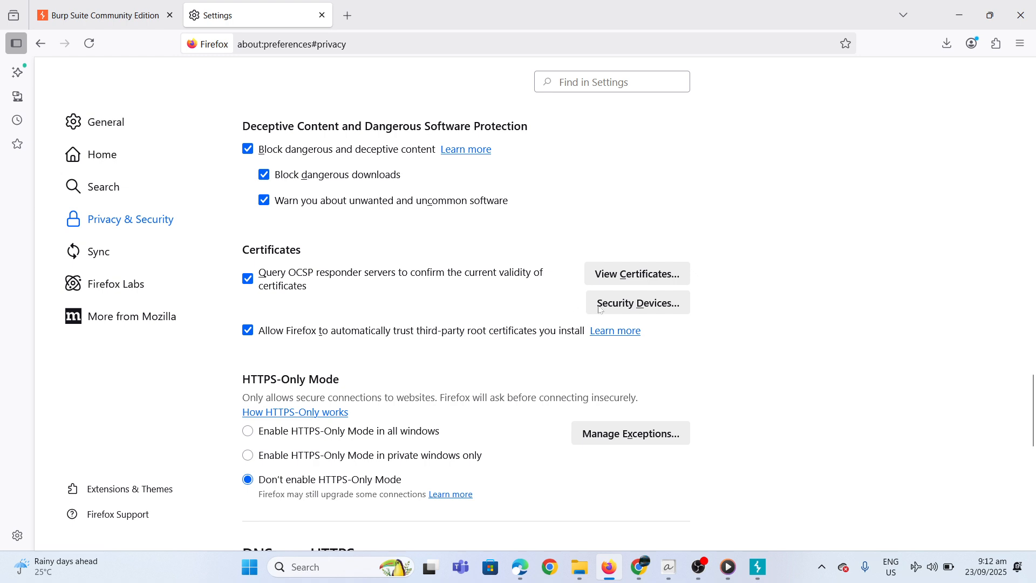
{"action": "left_click", "coordinate": [677, 286]}
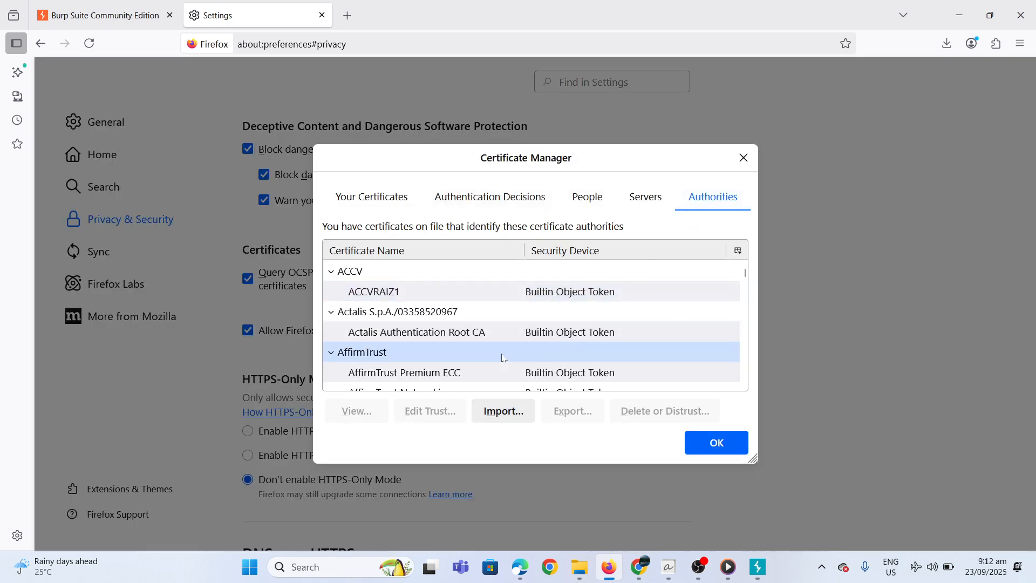
{"action": "left_click", "coordinate": [702, 438]}
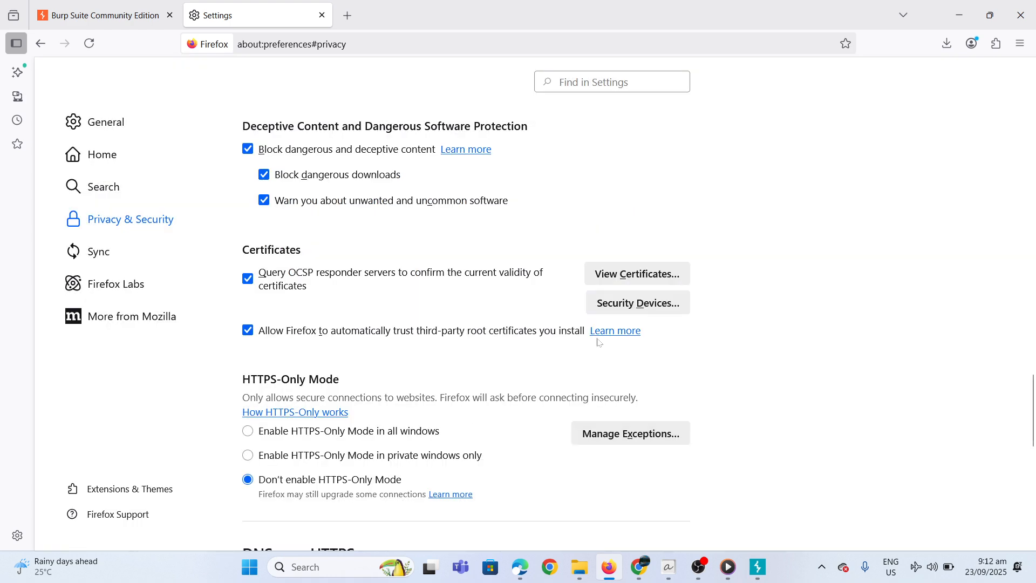
Import the downloaded cacert.der in the Certificate Manager as a certificate authority, accepting it without selecting any trust purpose
{"action": "left_click", "coordinate": [609, 274]}
{"action": "left_click", "coordinate": [501, 411]}
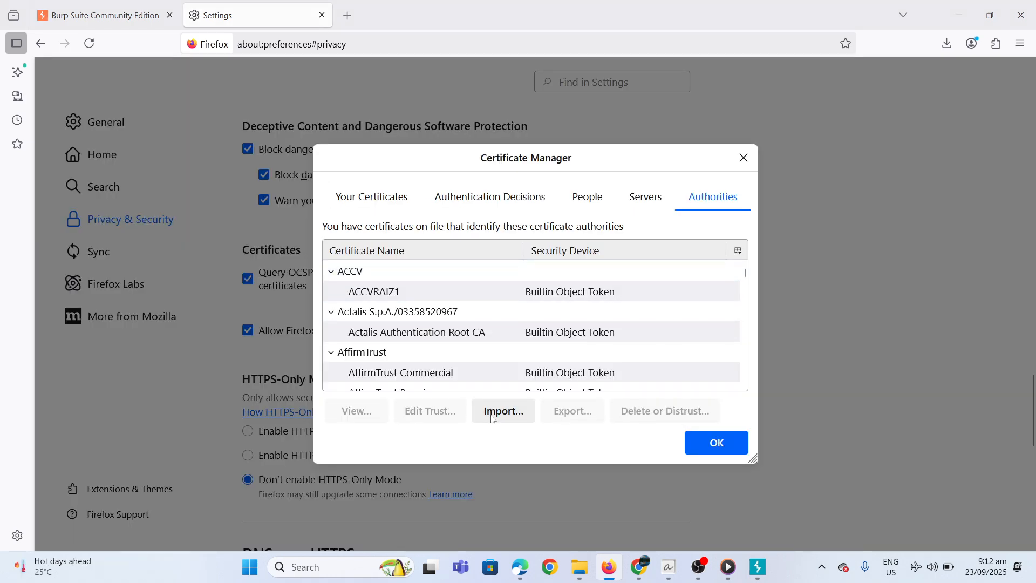
{"action": "double_click", "coordinate": [150, 123]}
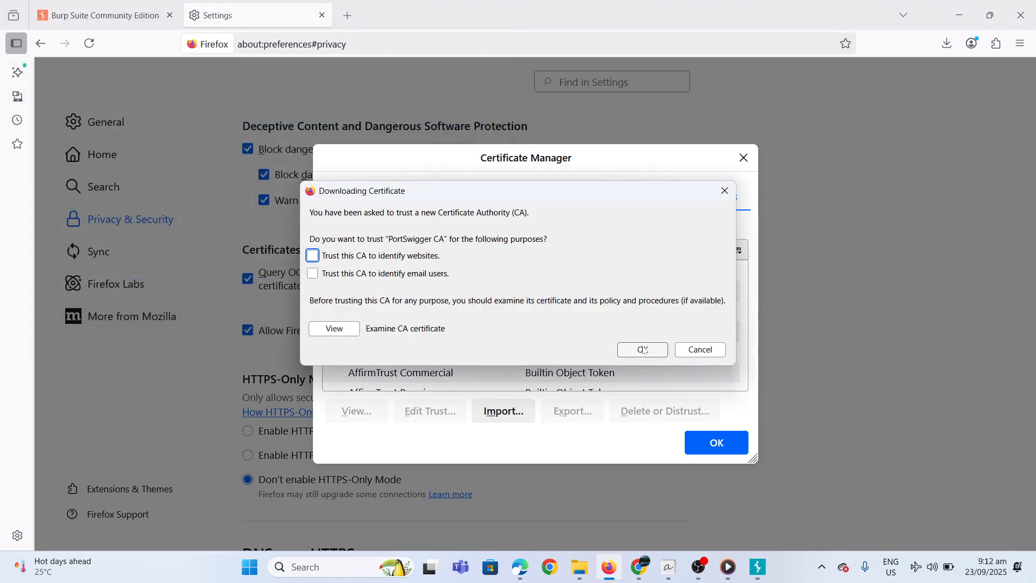
{"action": "left_click", "coordinate": [642, 349]}
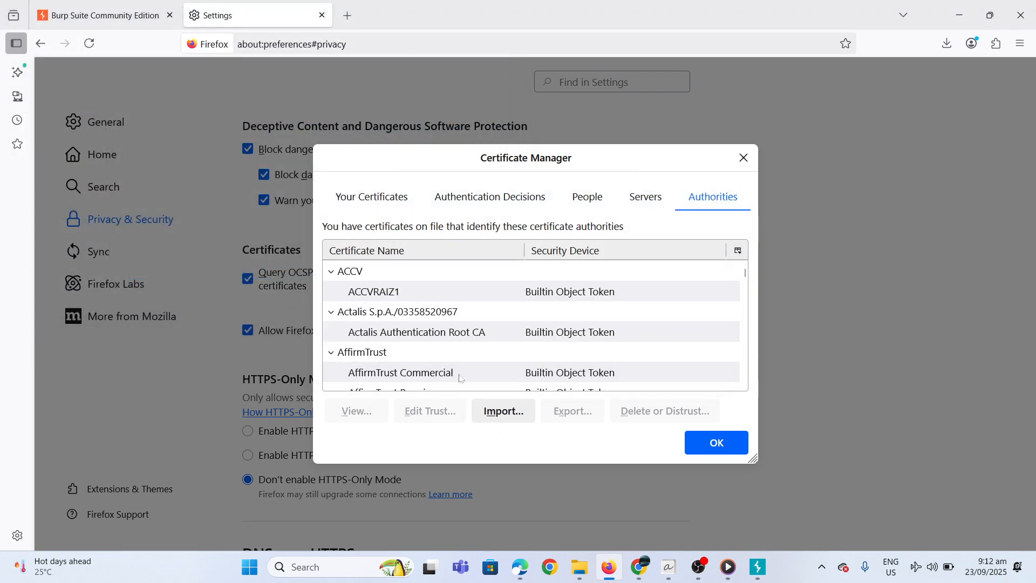
Try to import the same CA certificate again, dismiss the alert, and close the Certificate Manager
{"action": "left_click", "coordinate": [513, 413]}
{"action": "left_click", "coordinate": [171, 126]}
{"action": "double_click", "coordinate": [171, 126]}
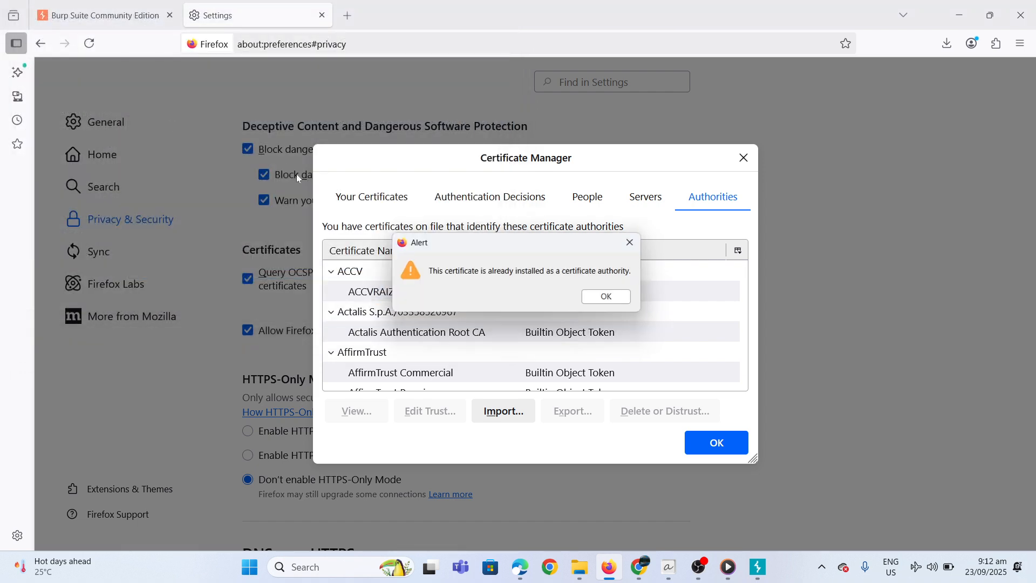
{"action": "left_click", "coordinate": [605, 306]}
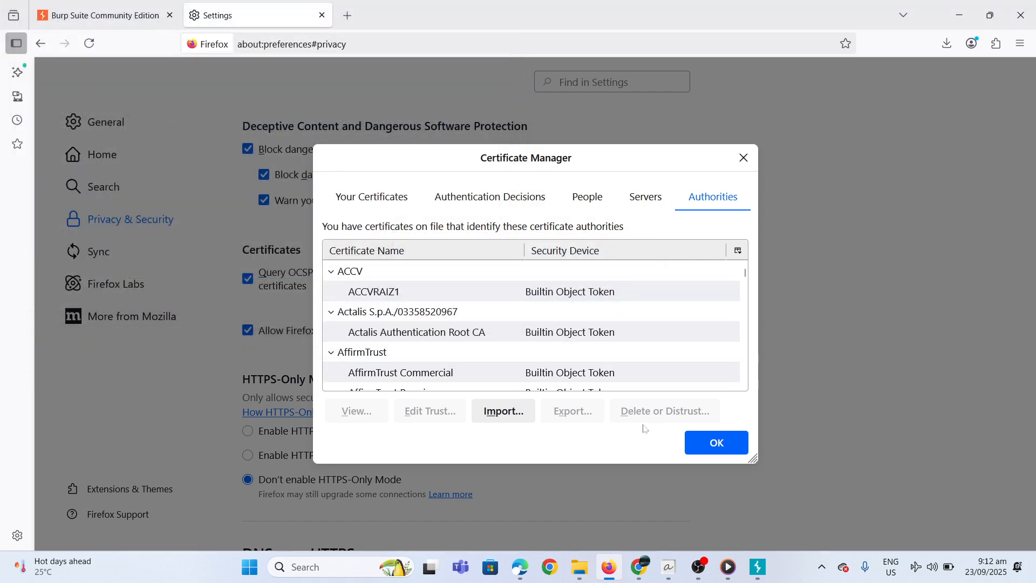
{"action": "left_click", "coordinate": [708, 450]}
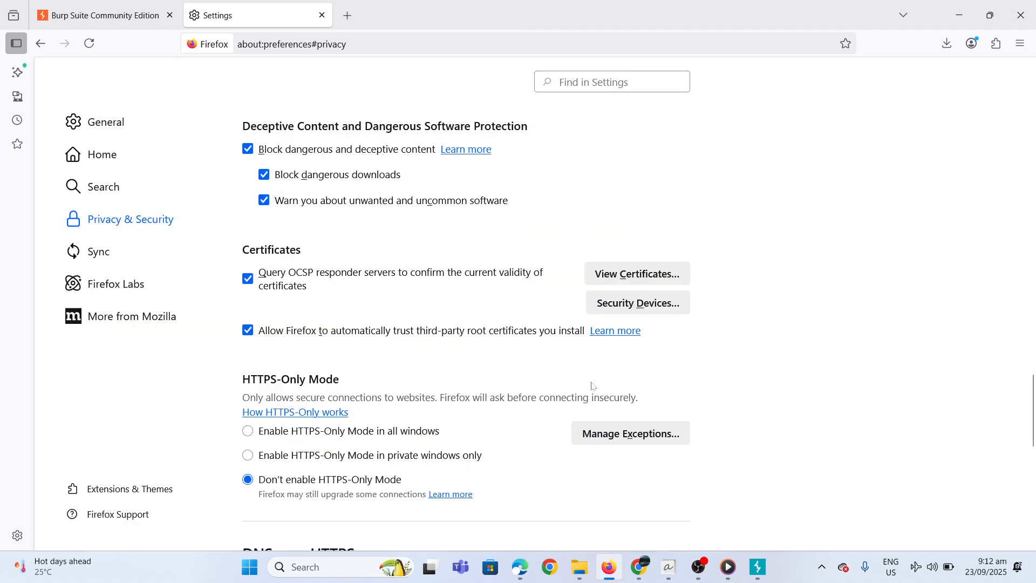